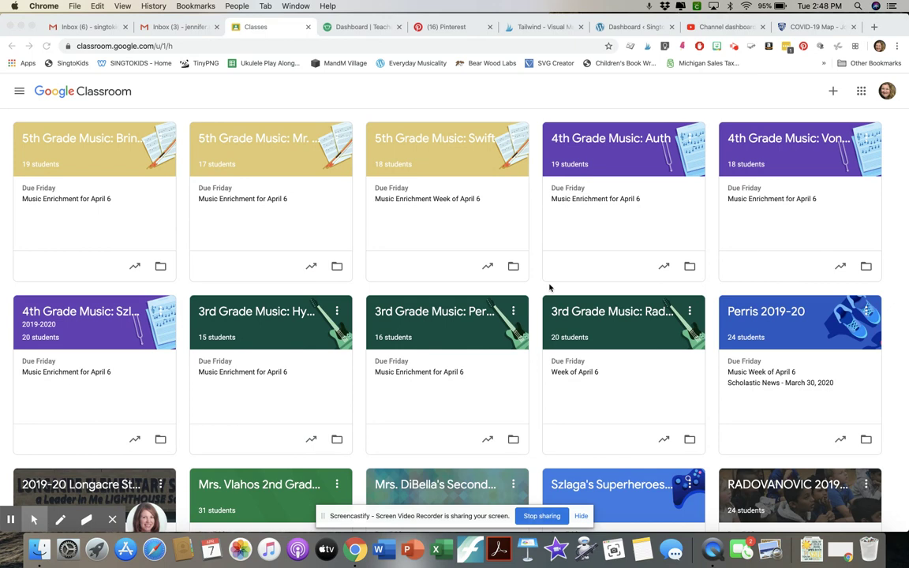
- Move the Classroom shortcut beside Account in the Google apps grid and open Classroom
scroll(550, 287, "up", 1)
left_click(861, 92)
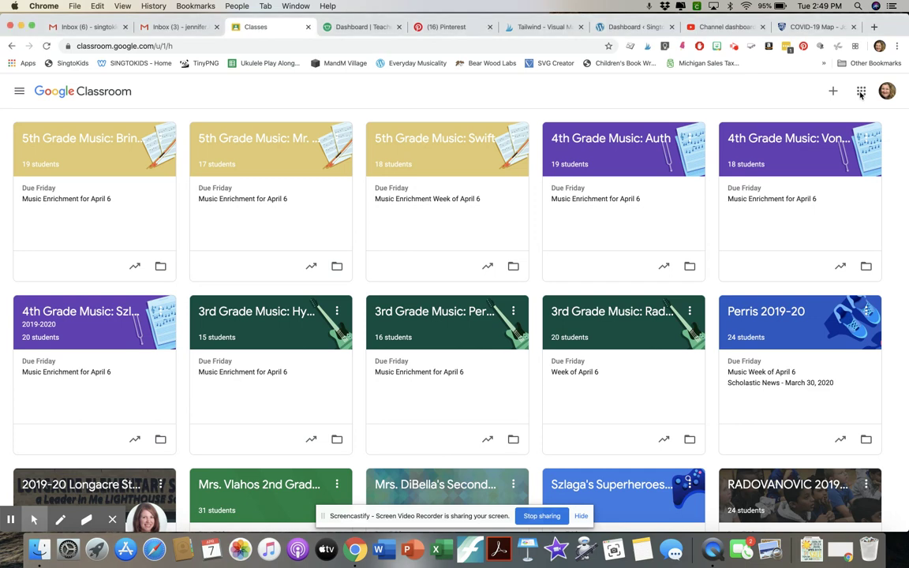
left_click(861, 93)
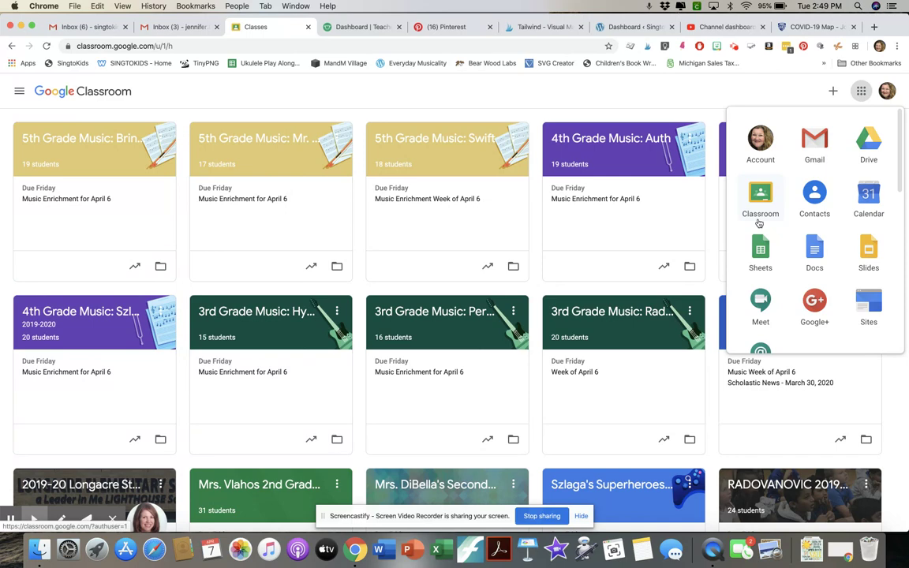
scroll(758, 223, "down", 5)
scroll(758, 223, "up", 5)
left_click(760, 194)
left_click_drag(760, 194, 816, 139)
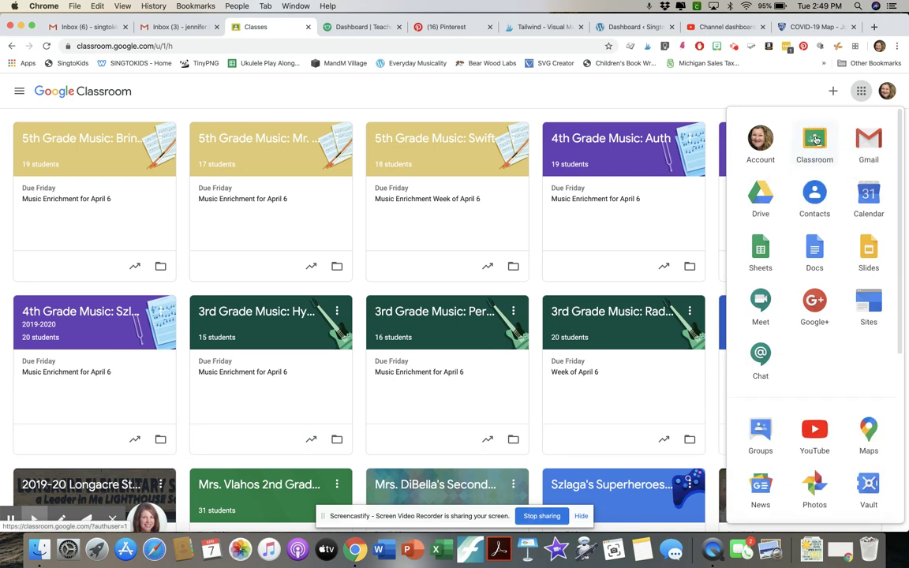
left_click(816, 140)
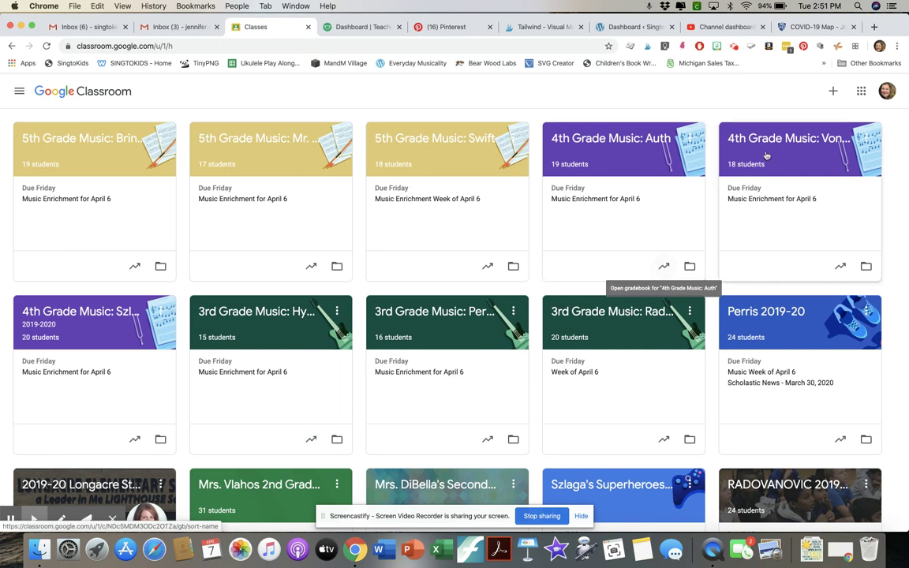
- Create a new class, using the teacher's name followed by "Former Students" as the class name
left_click(834, 94)
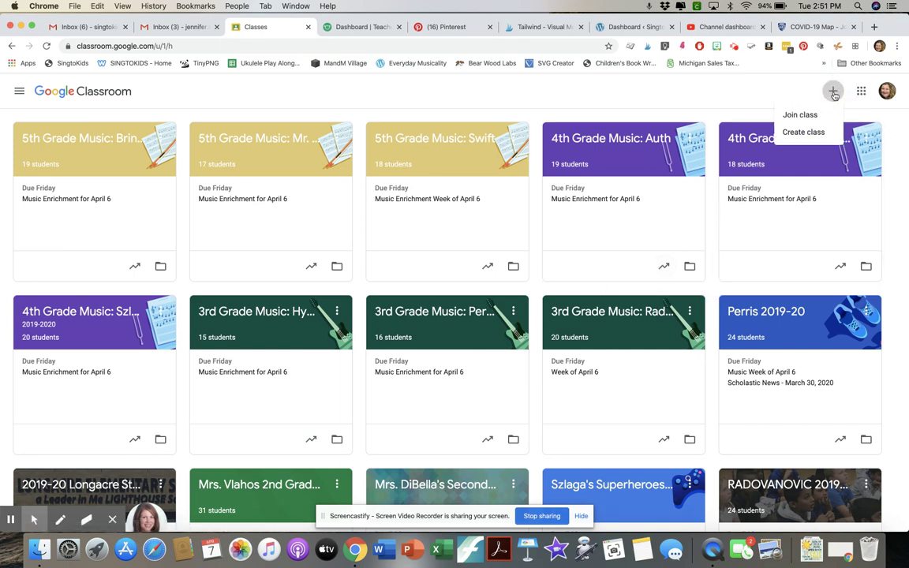
left_click(804, 132)
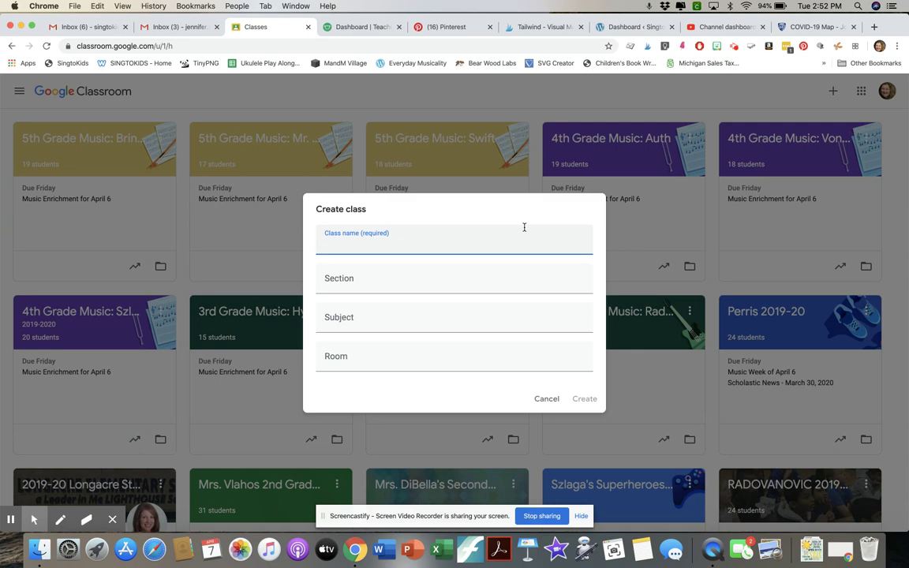
type("Ms. Bailey's Former Students")
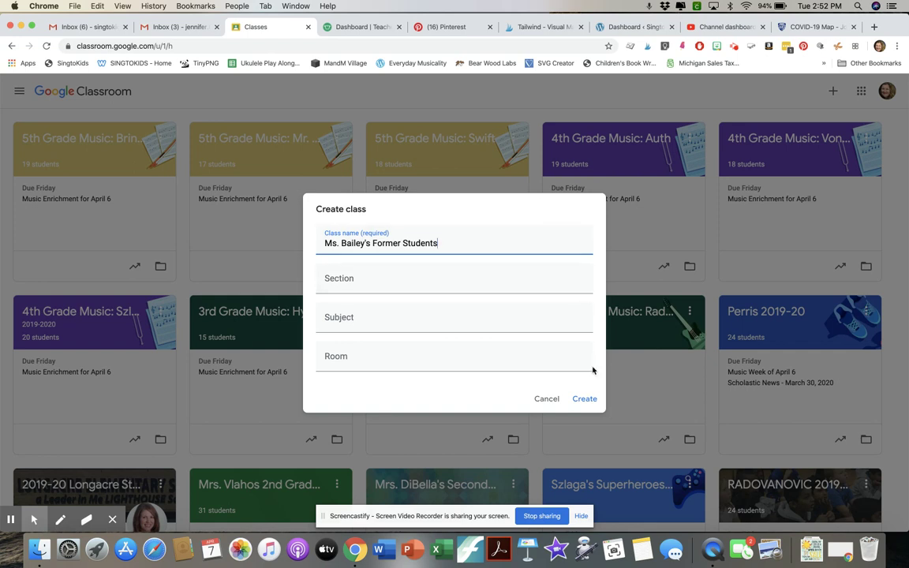
left_click(583, 399)
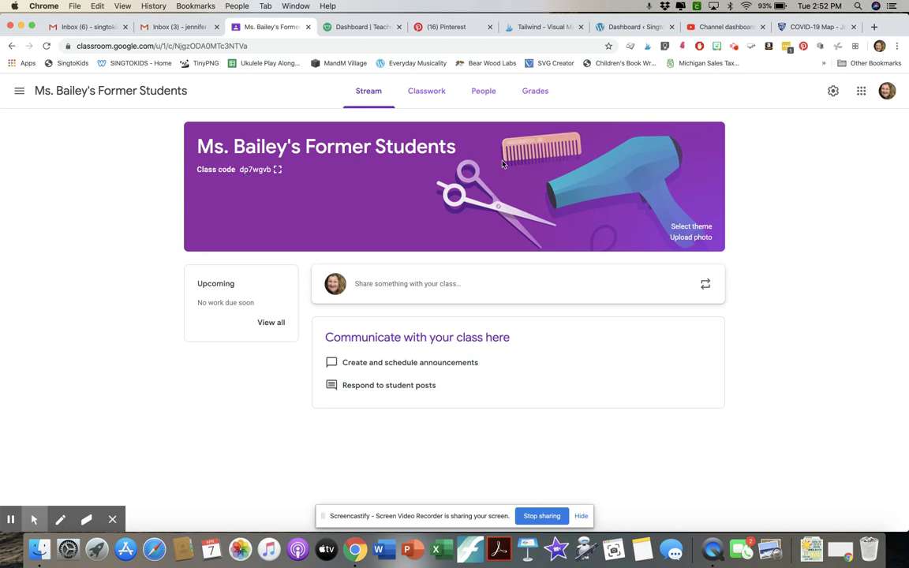
- Change the class theme to the dark green guitar image from the Arts gallery
left_click(690, 227)
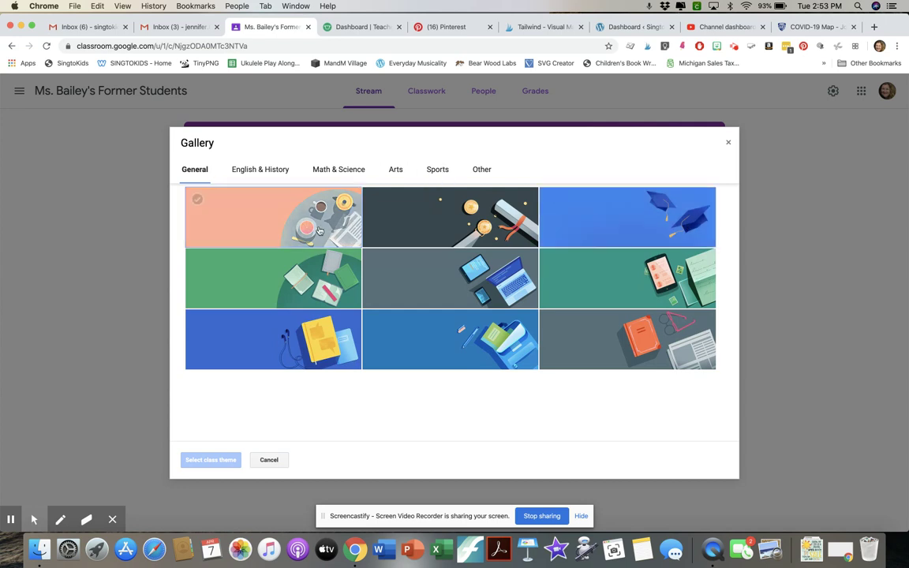
left_click(395, 170)
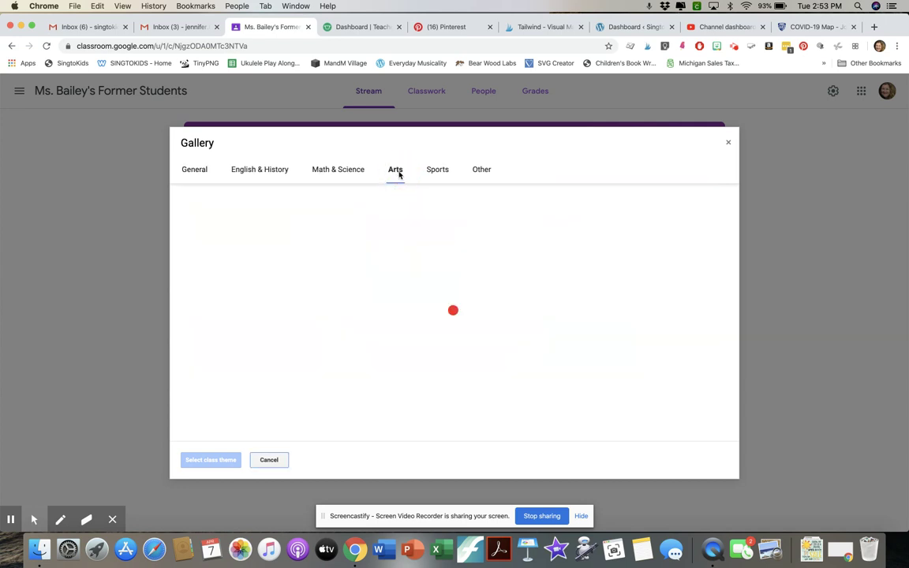
scroll(411, 267, "down", 2)
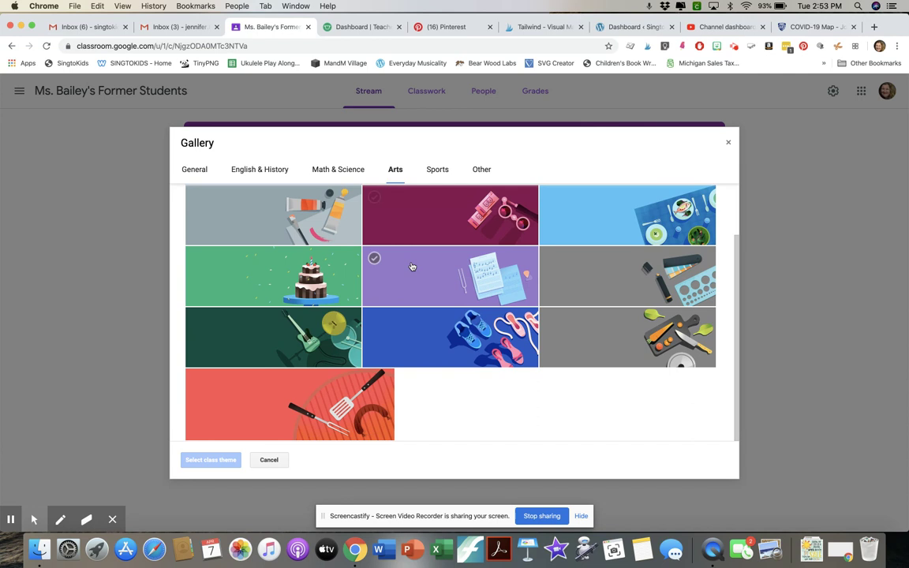
left_click(325, 338)
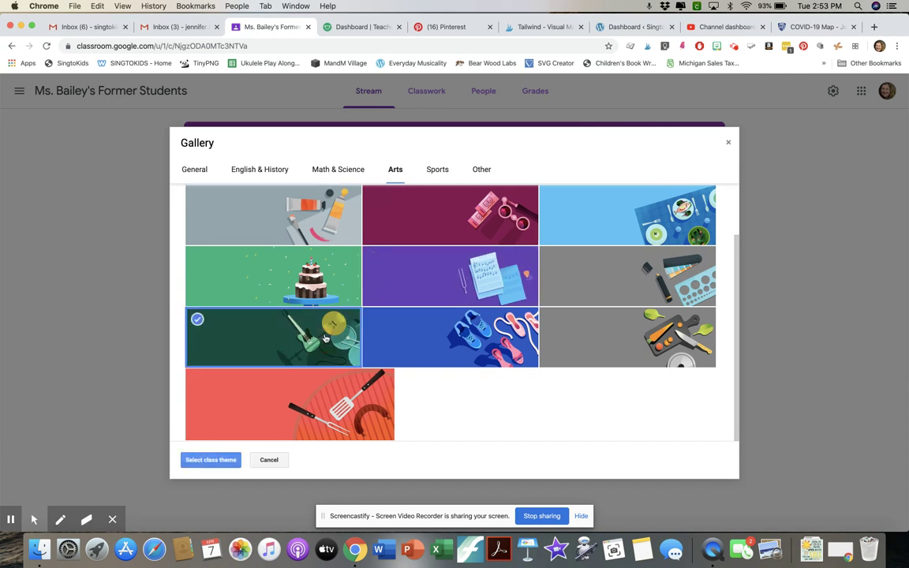
left_click(201, 463)
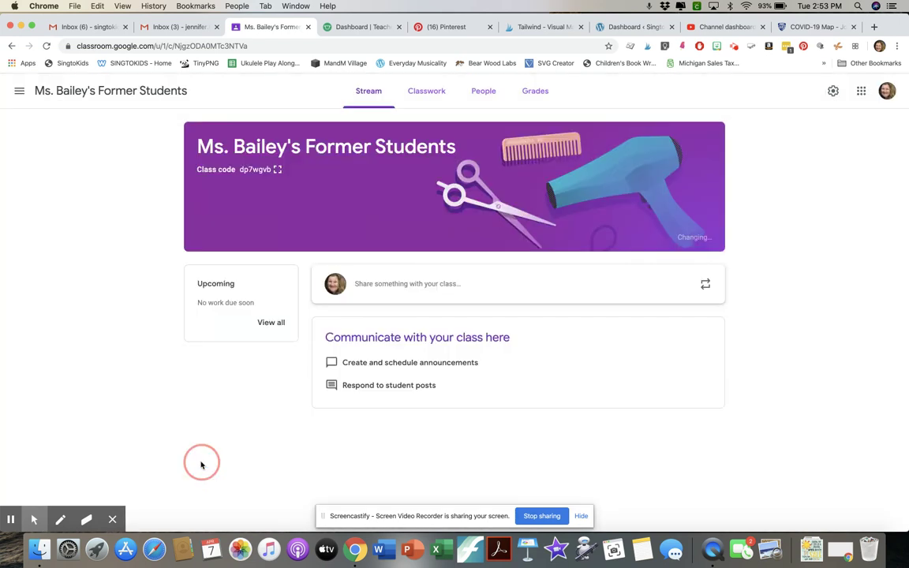
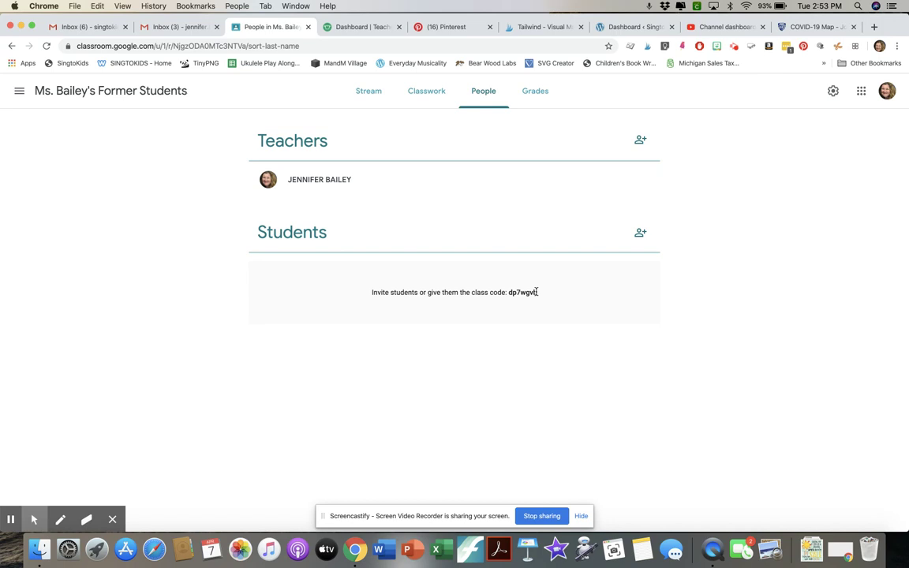
- View the student invitation form for the class and close it without inviting anyone
left_click(640, 233)
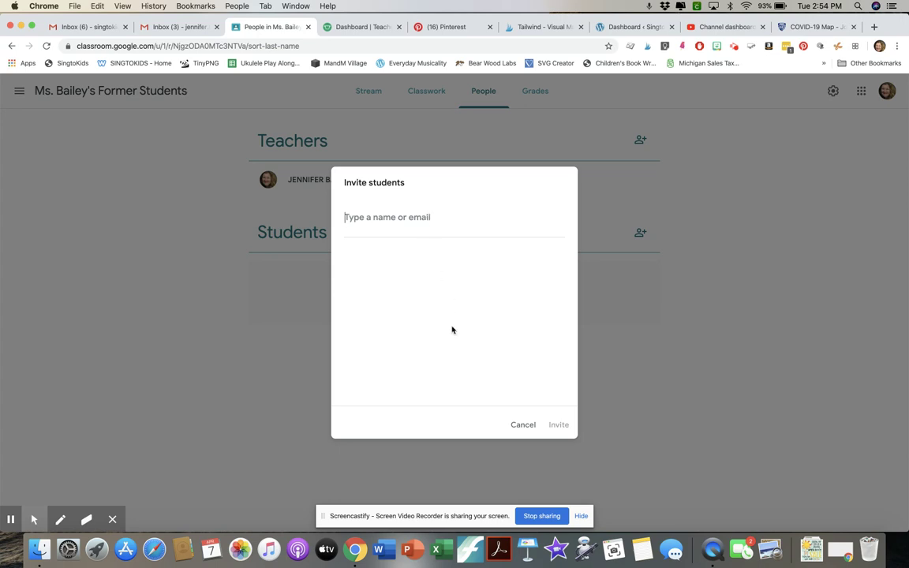
left_click(526, 427)
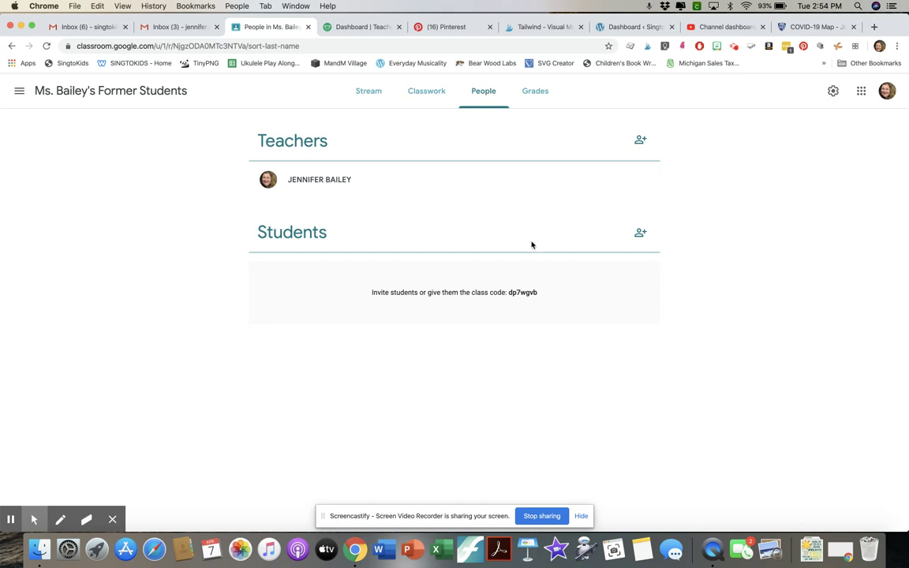
- Create a classwork assignment titled "Music Enrichment for April 7"
left_click(419, 97)
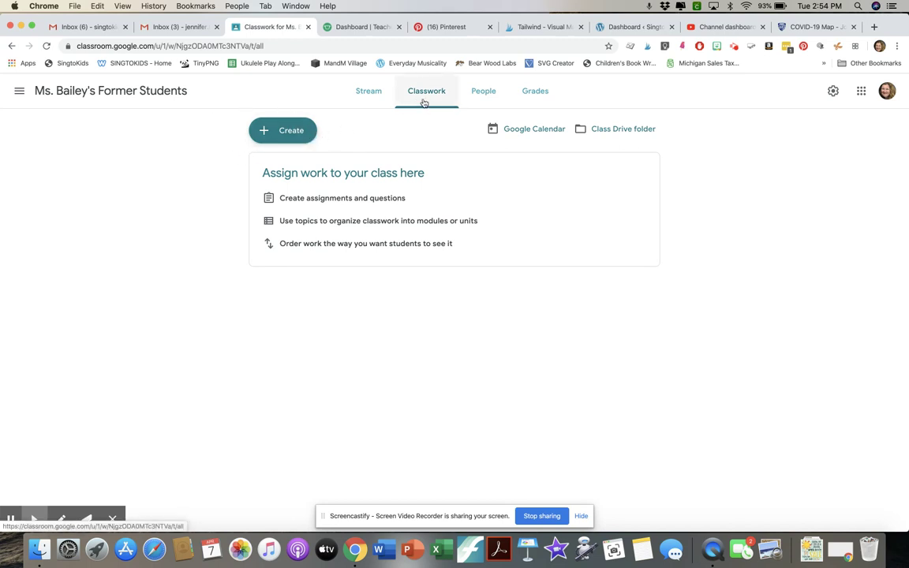
left_click(285, 132)
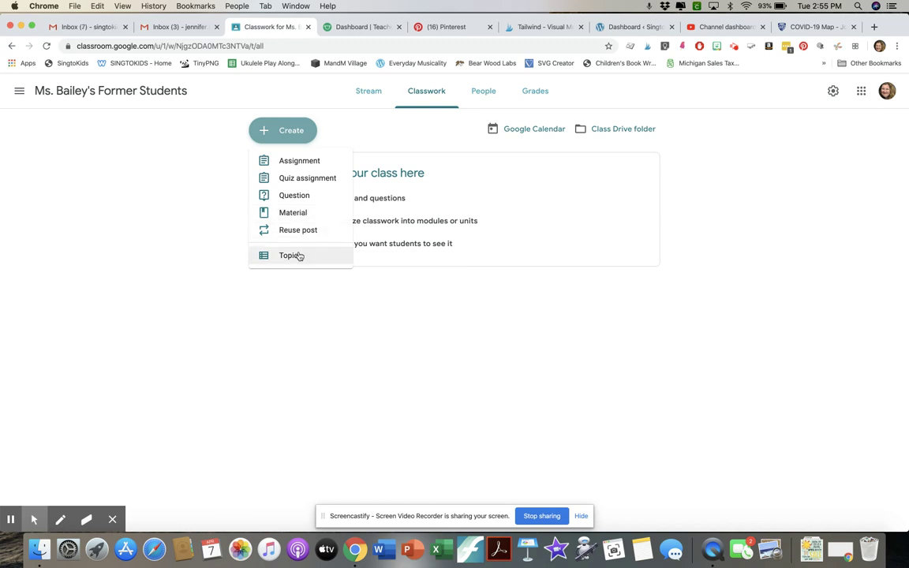
left_click(297, 161)
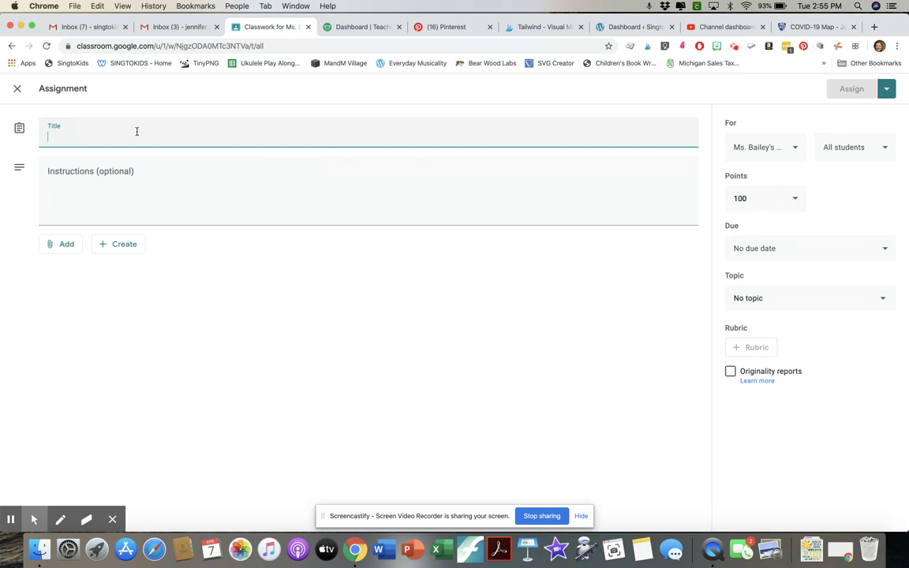
type("Music Enrichment for April")
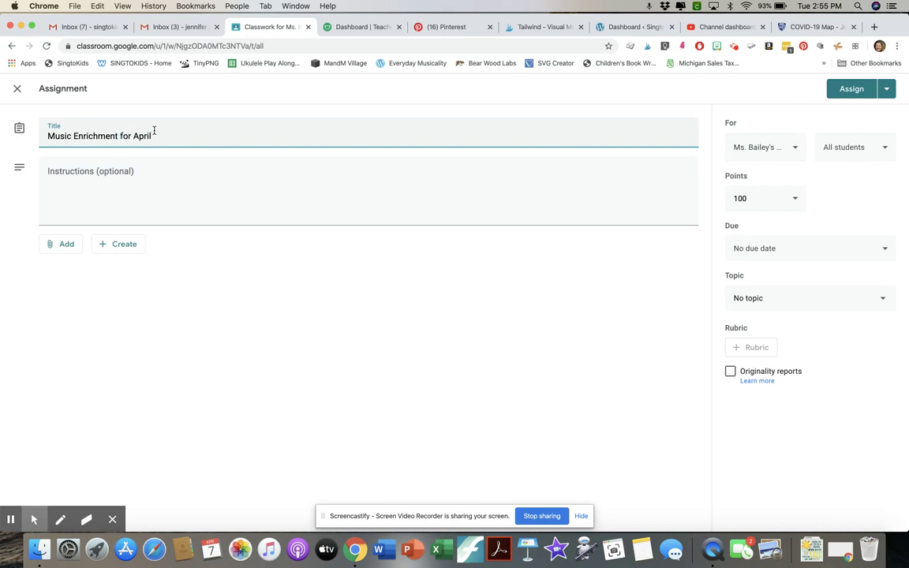
type(" 7")
- Enter the assignment instructions "Please take a moment to complete this music enrichment at home! Miss you!"
left_click(123, 201)
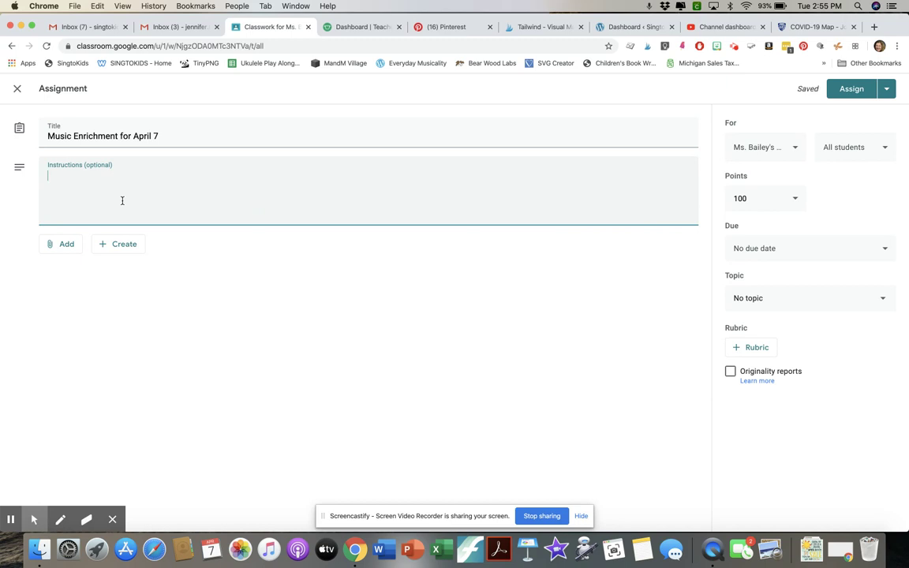
type("Please take a moment")
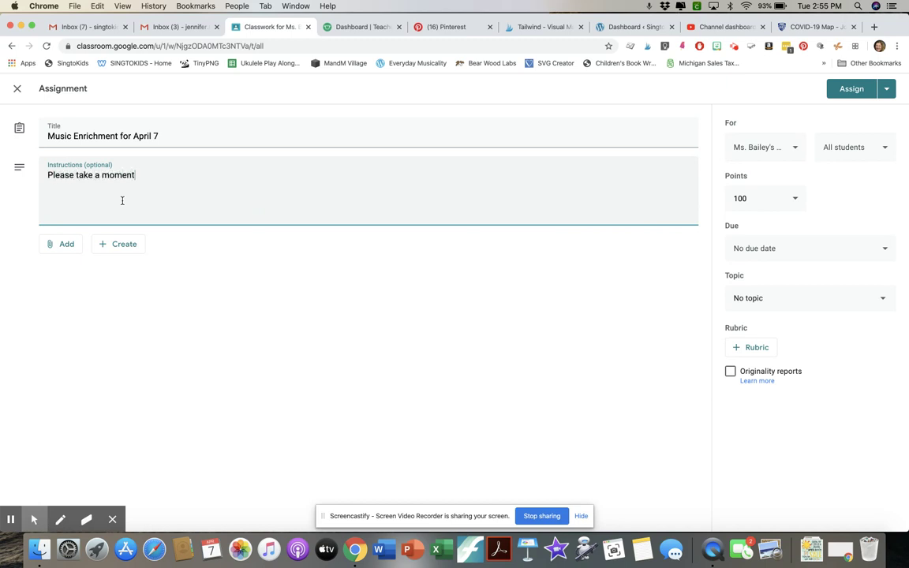
type(" to complete this musi")
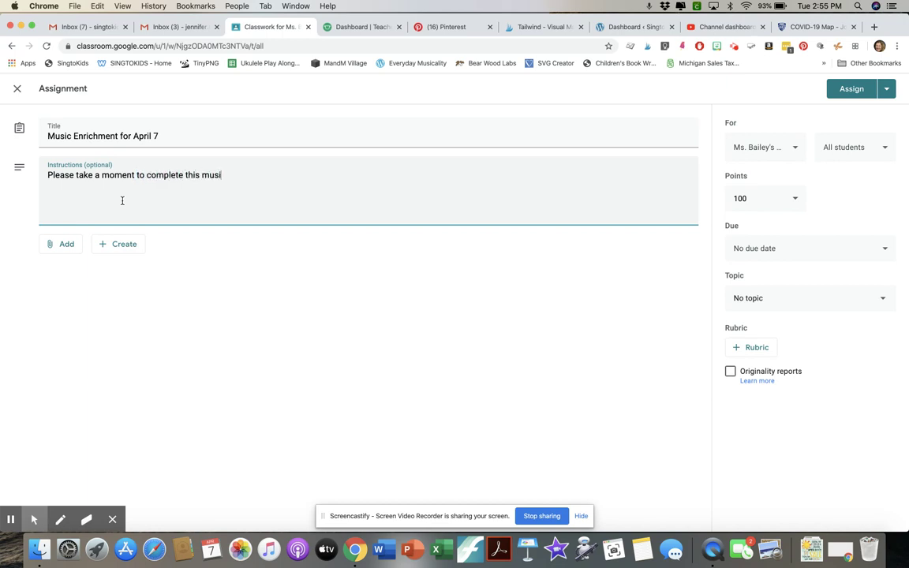
type("c enrichment at home!  Miss you!")
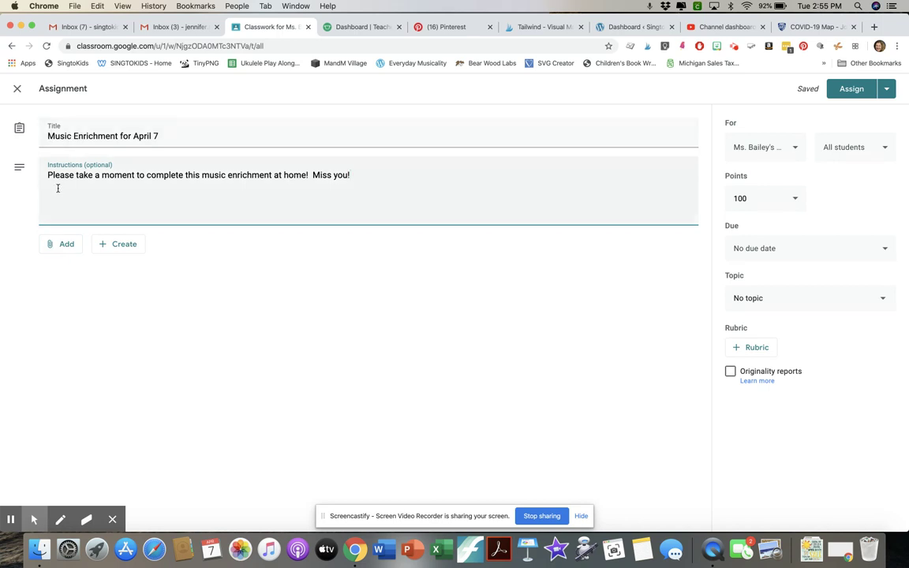
- Attach the Google Slides file "Week of April 6: Third Grade" from the Drive folder Music At Home: Longacre, 3rd Grade, Week 3: April 6
left_click(67, 249)
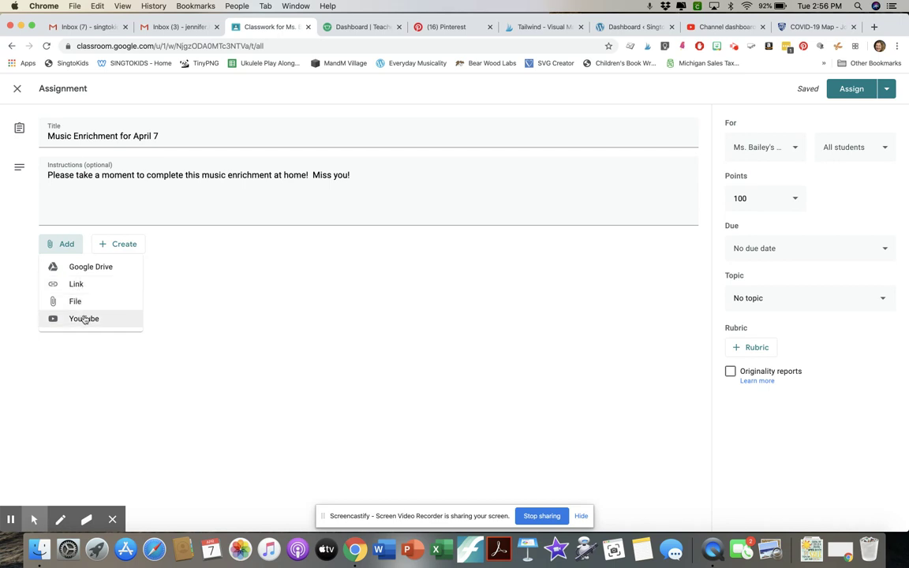
left_click(95, 268)
left_click(294, 170)
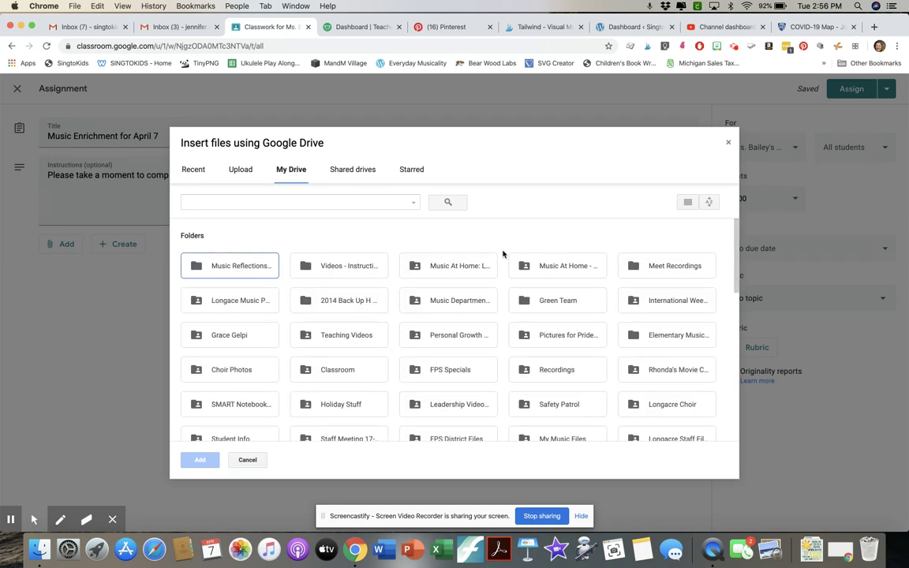
double_click(462, 266)
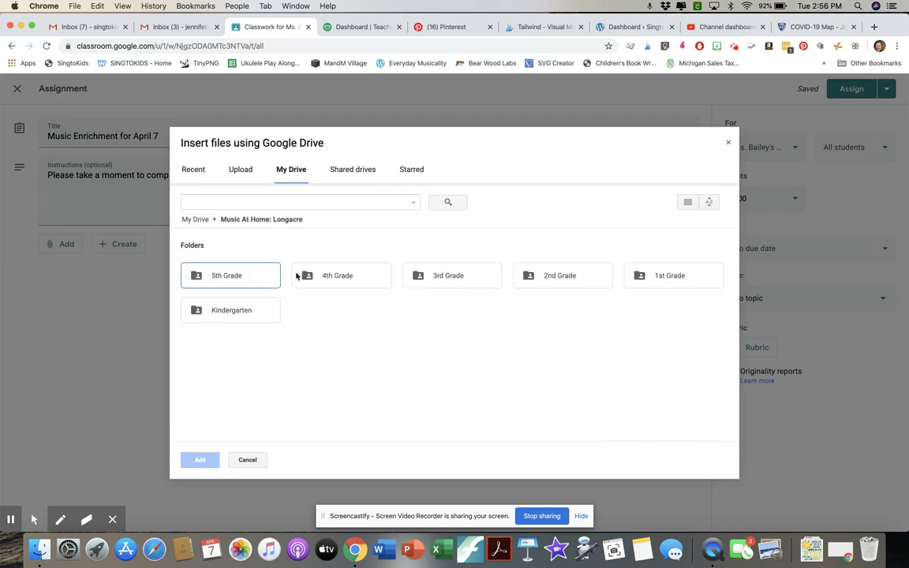
double_click(448, 276)
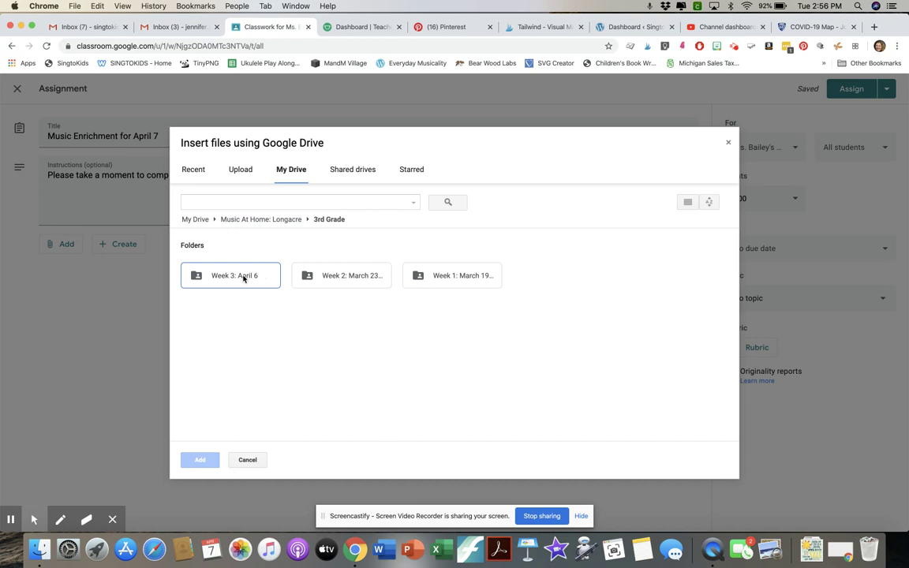
double_click(244, 278)
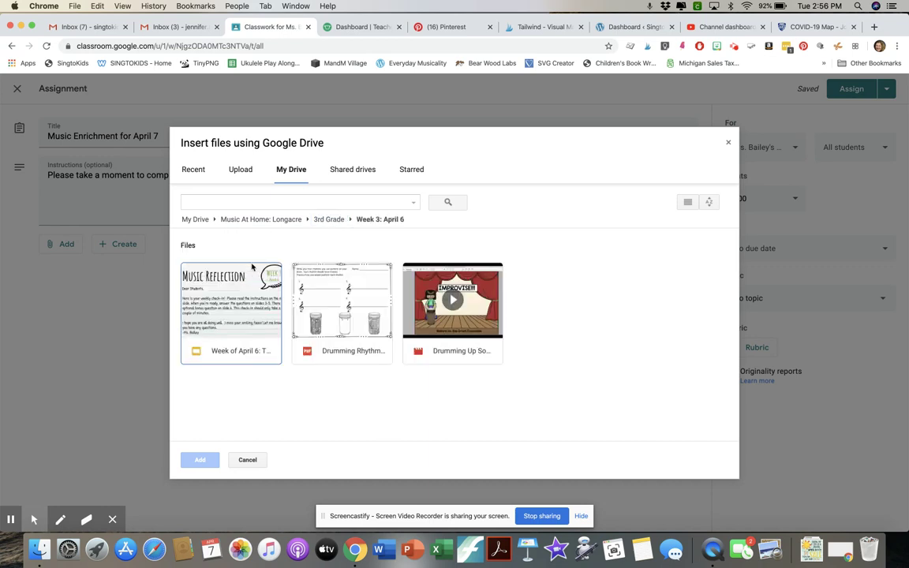
left_click(228, 302)
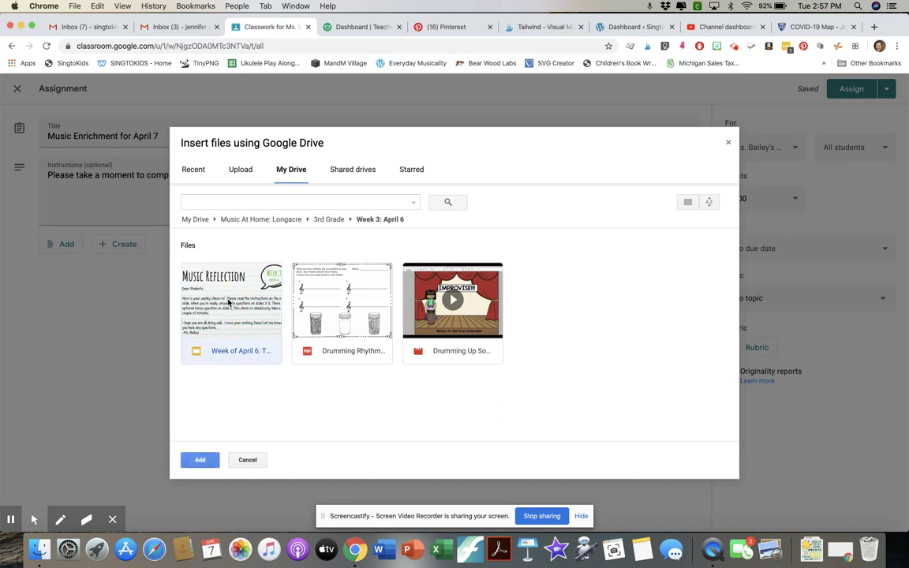
left_click(201, 461)
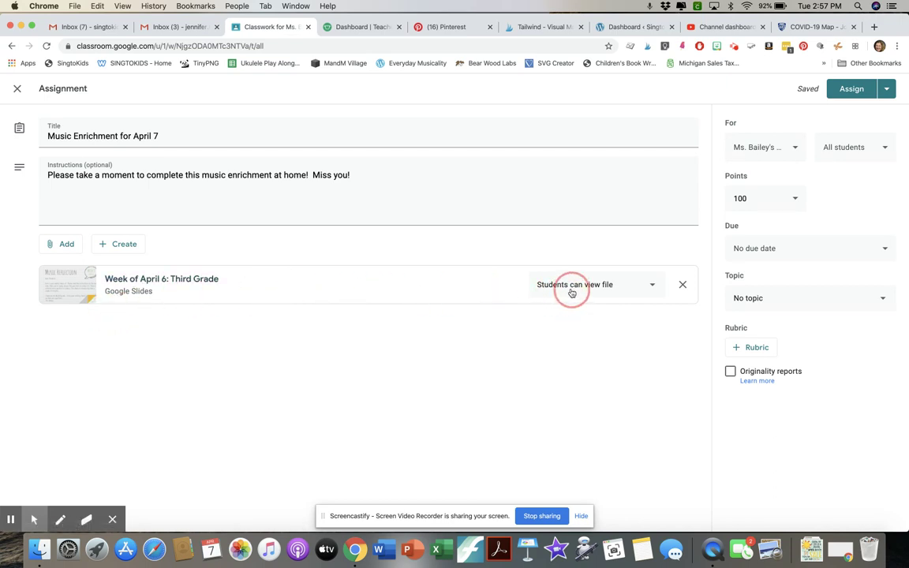
- Set the attached slides' sharing option to "Make a copy for each student"
left_click(653, 287)
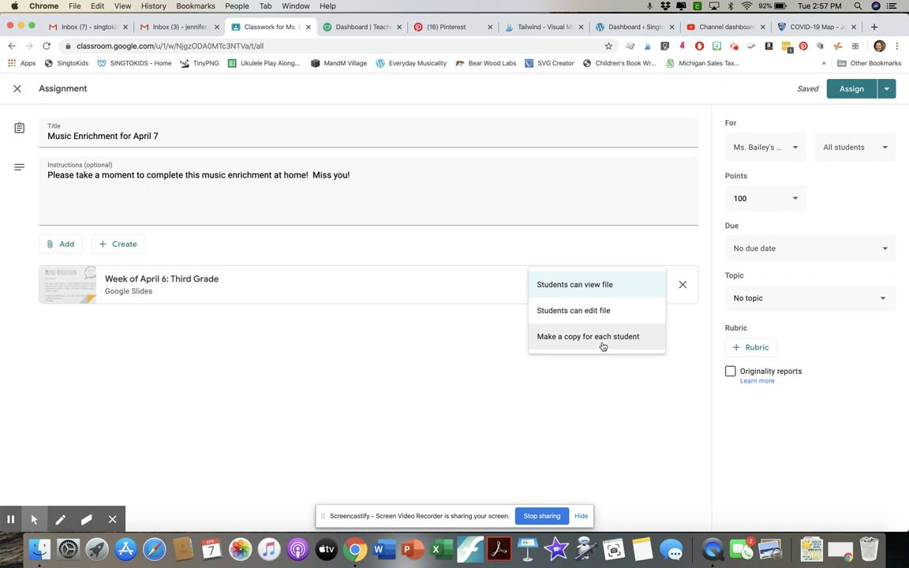
left_click(603, 337)
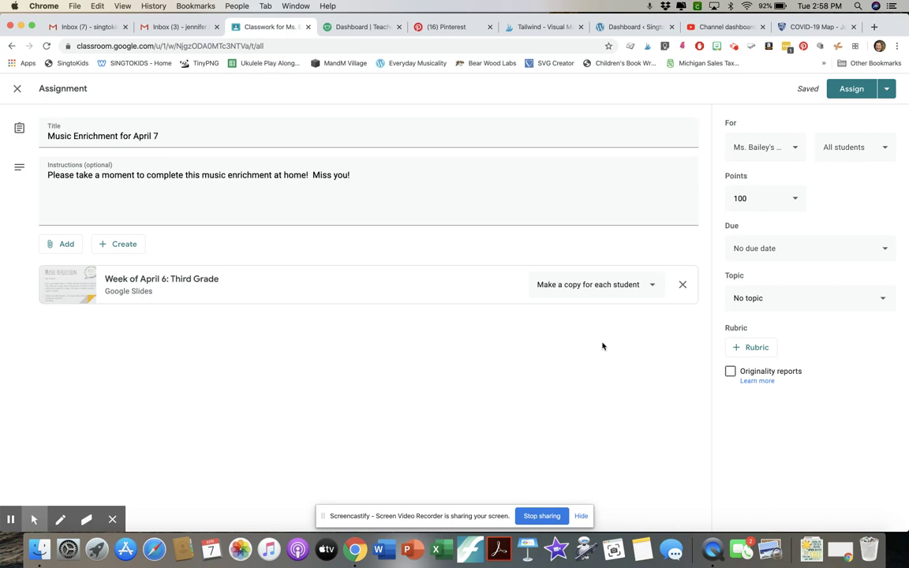
left_click(649, 286)
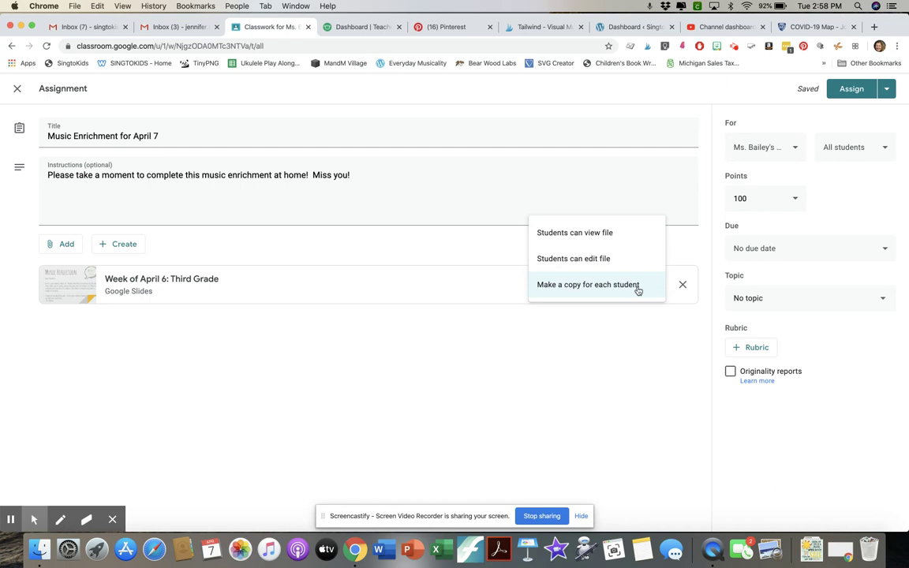
left_click(631, 331)
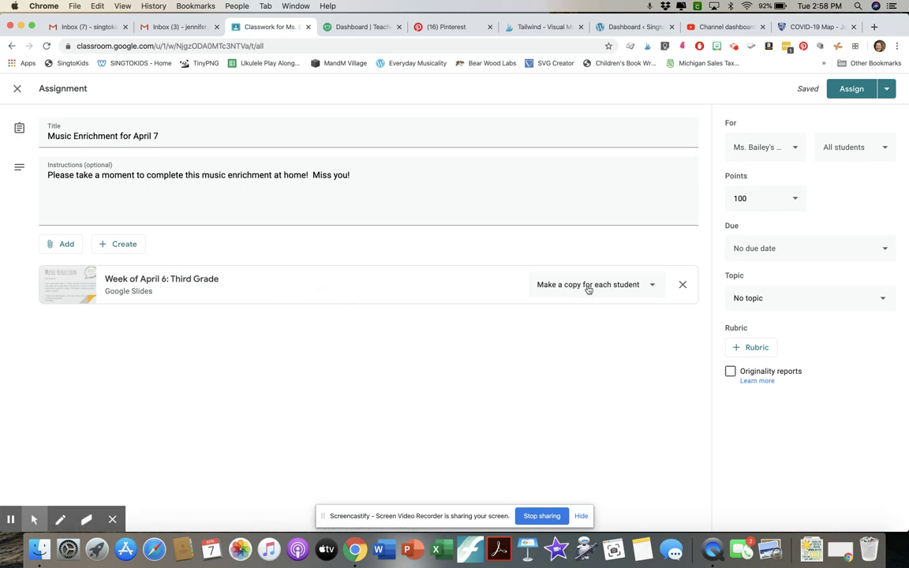
- Attach Drumming Rhythms.pdf and Drumming Up Some Fun, Part 2.mp4 from Drive's Week 3: April 6 folder, keeping the PDF at "Students can view file"
left_click(57, 246)
left_click(76, 266)
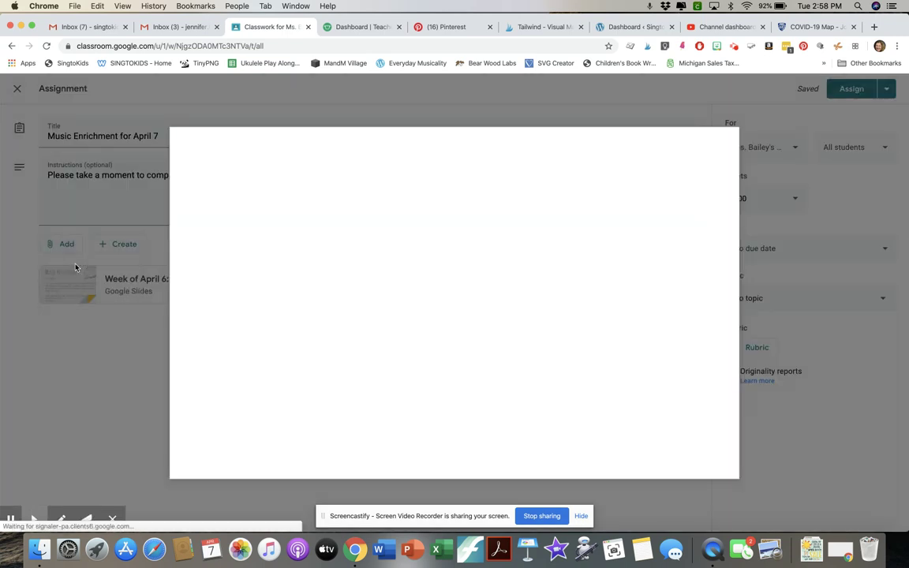
left_click(292, 175)
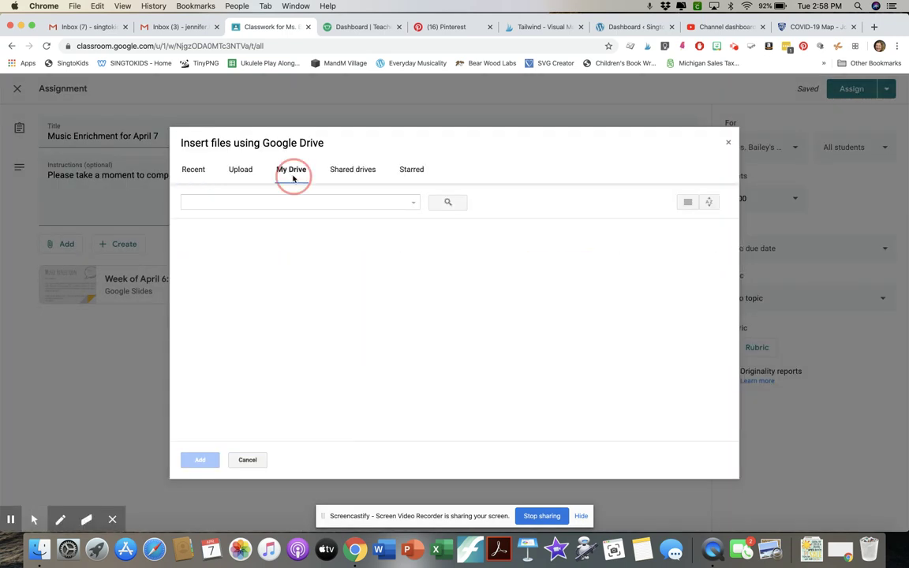
double_click(464, 265)
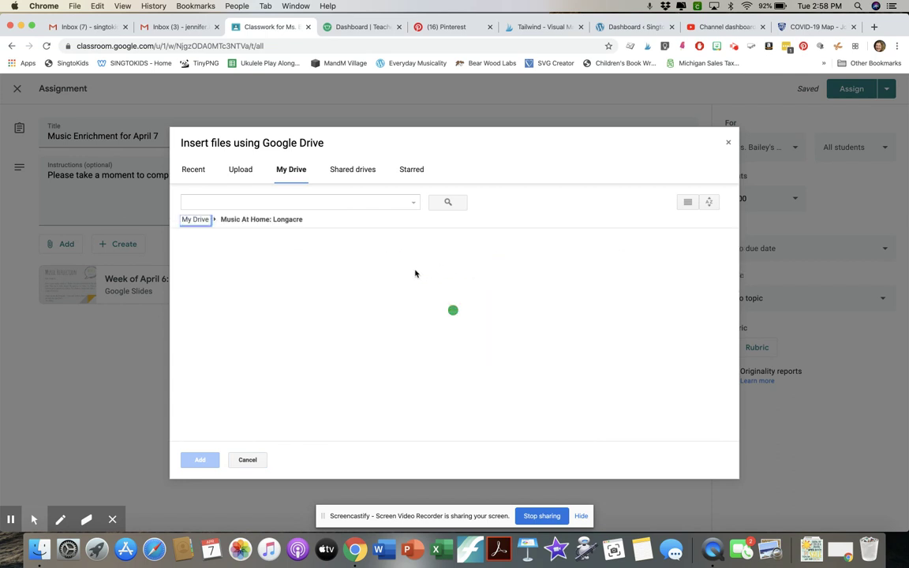
double_click(447, 276)
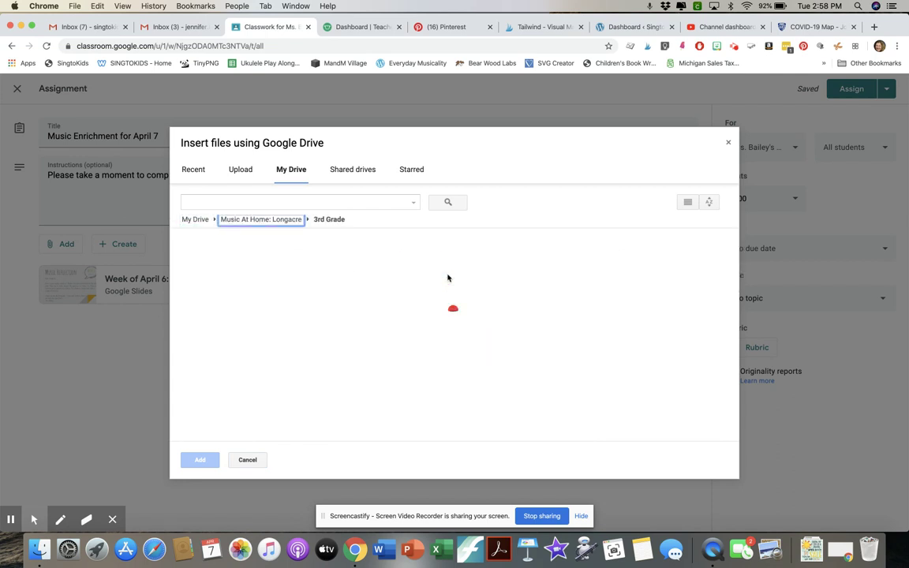
double_click(237, 276)
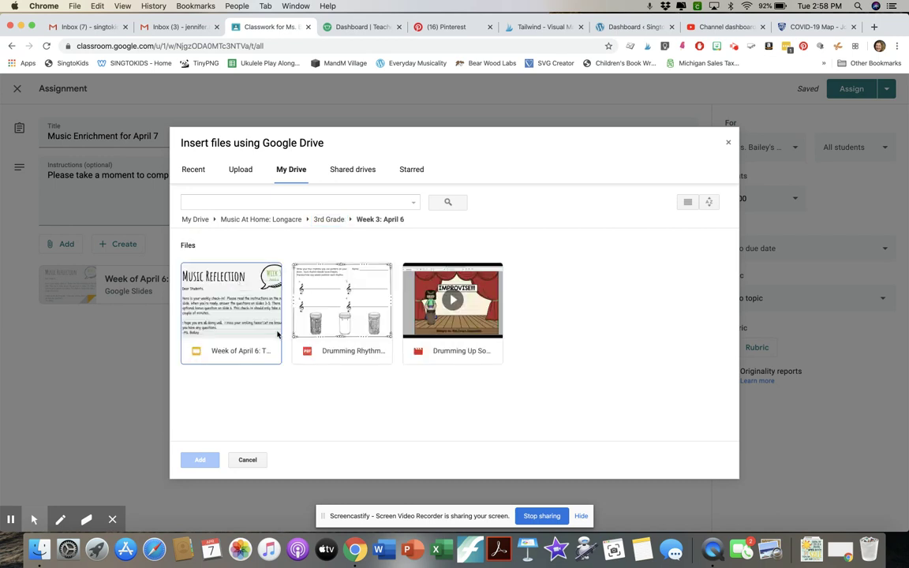
left_click(334, 314)
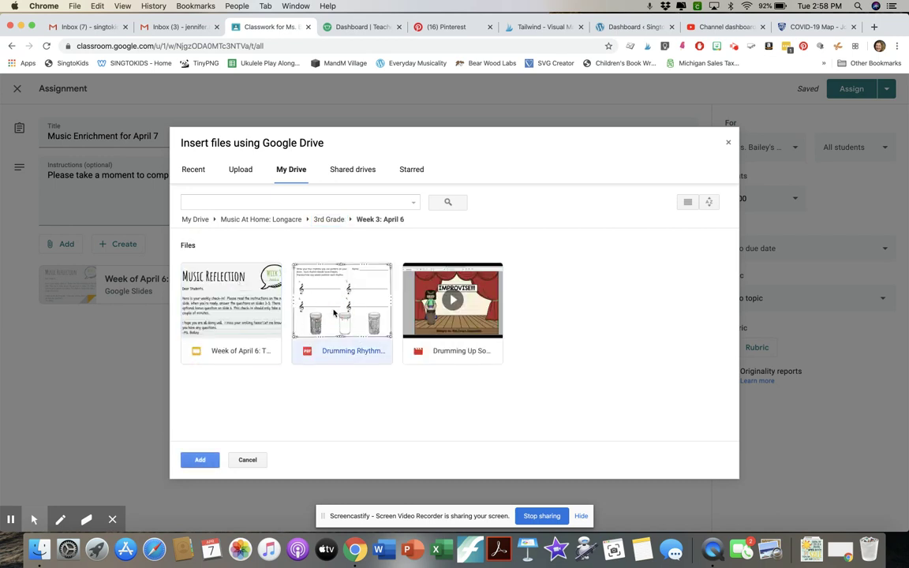
left_click(434, 335)
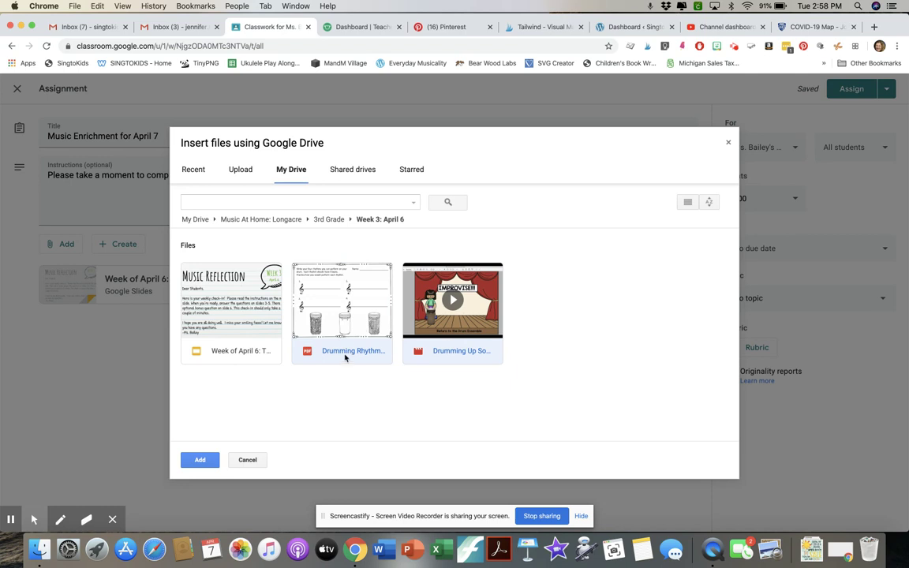
left_click(200, 459)
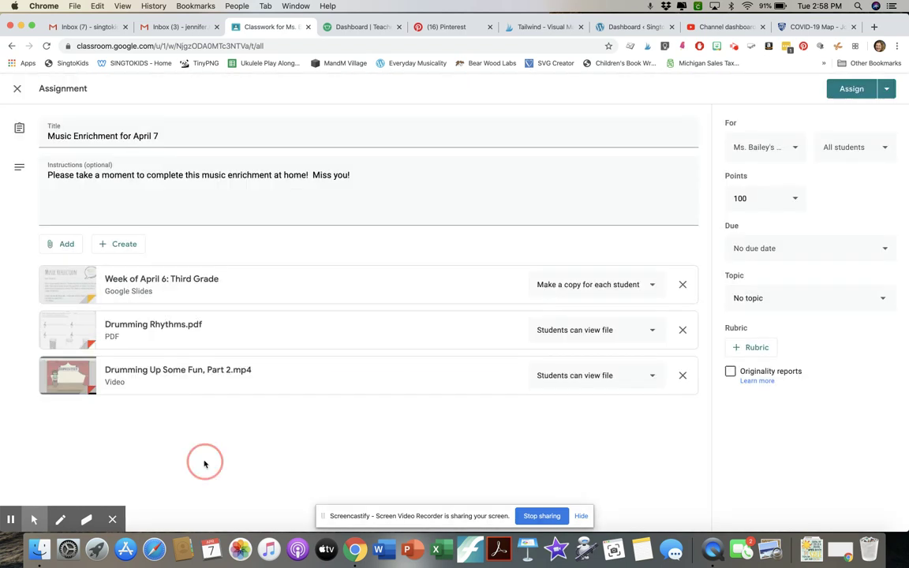
left_click(653, 331)
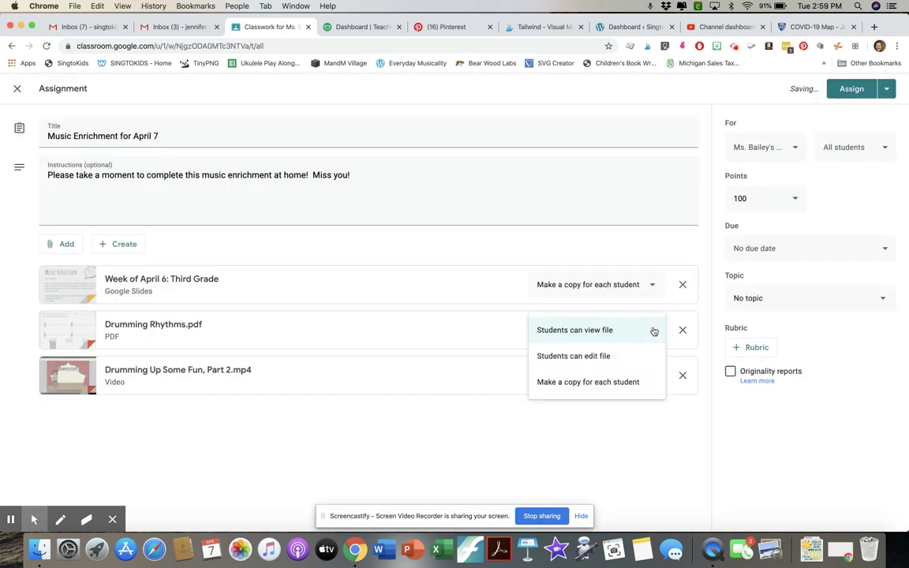
left_click(607, 339)
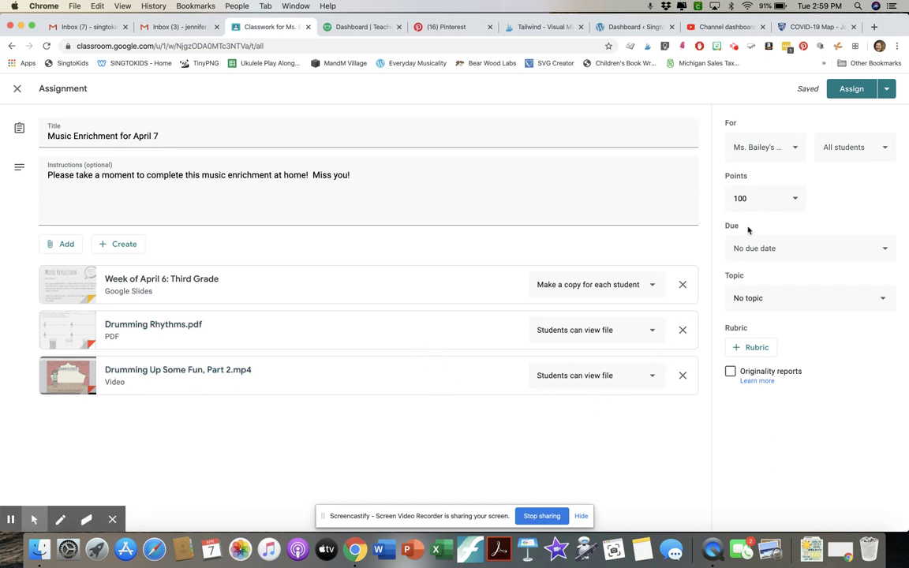
- Make the assignment ungraded and set its due date to Apr 10, 2020
left_click(795, 198)
left_click(745, 226)
left_click(754, 249)
left_click(755, 289)
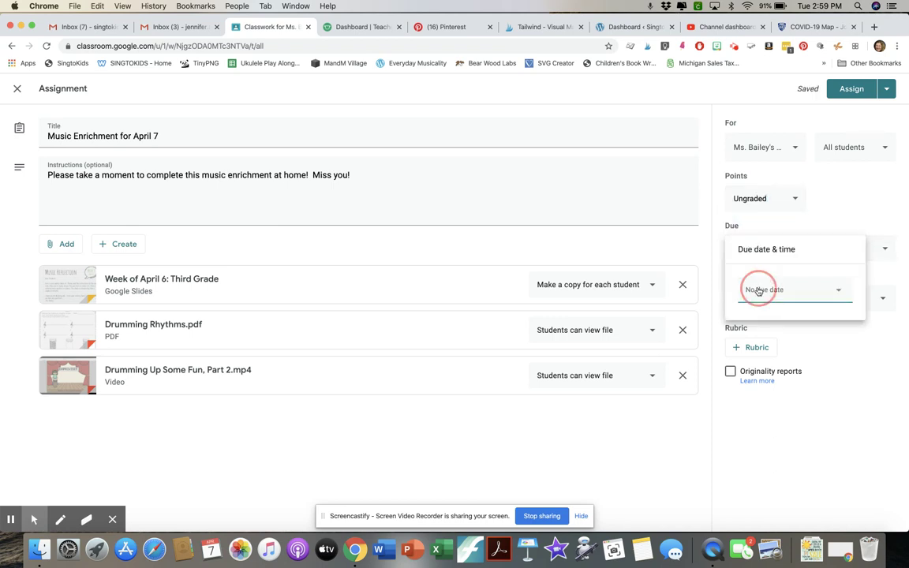
left_click(834, 360)
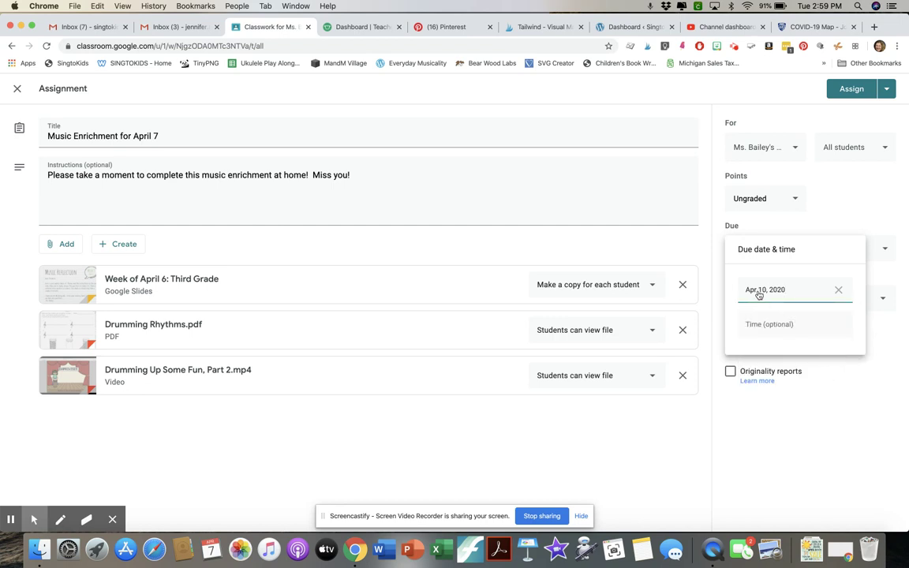
left_click(815, 390)
- File the assignment under a new topic named "Distance Learning Assignments" and assign it to the class, expanding the posted entry
left_click(813, 301)
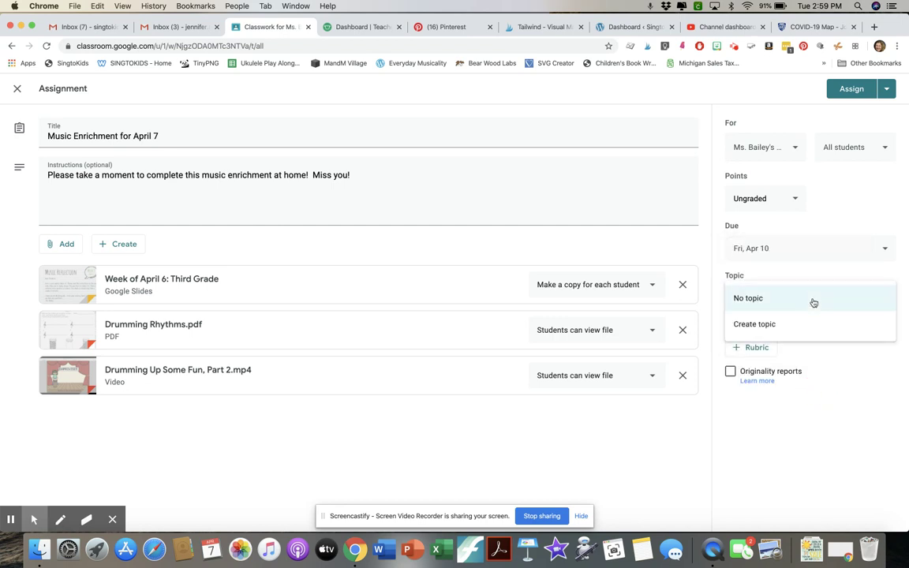
left_click(769, 325)
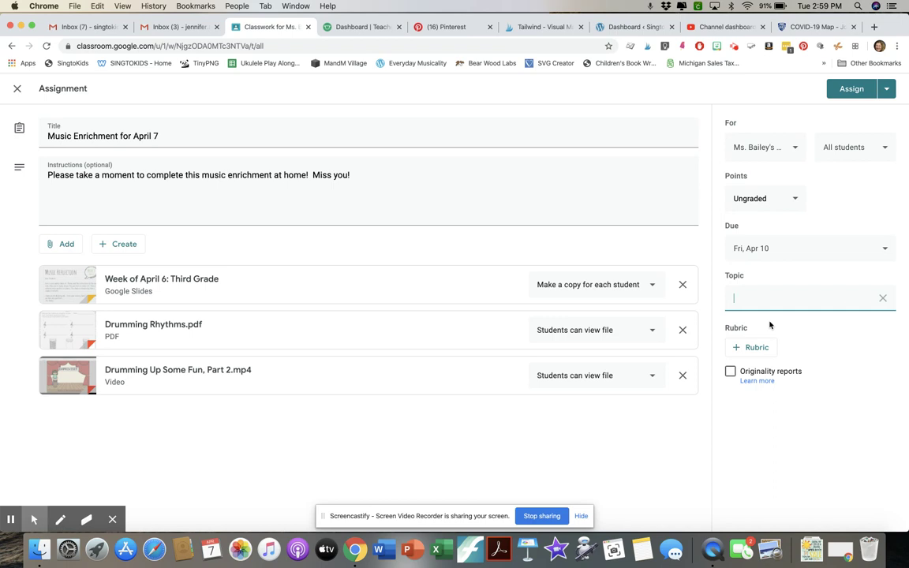
type("Distance Learning Assignments")
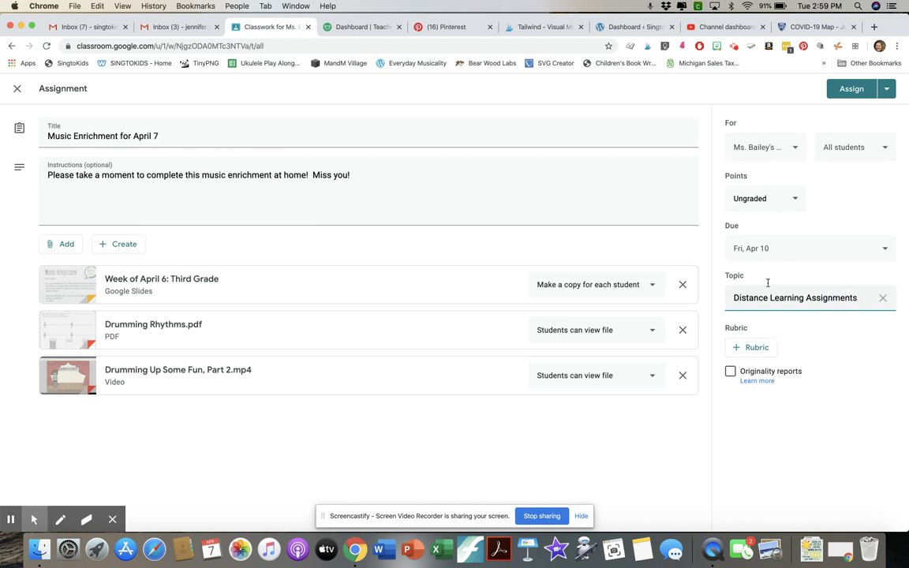
left_click(858, 89)
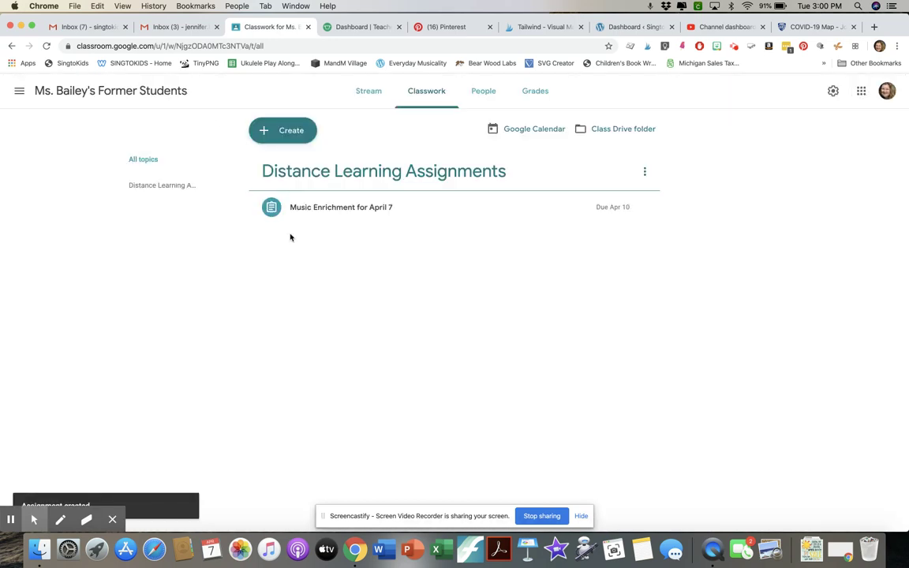
left_click(342, 207)
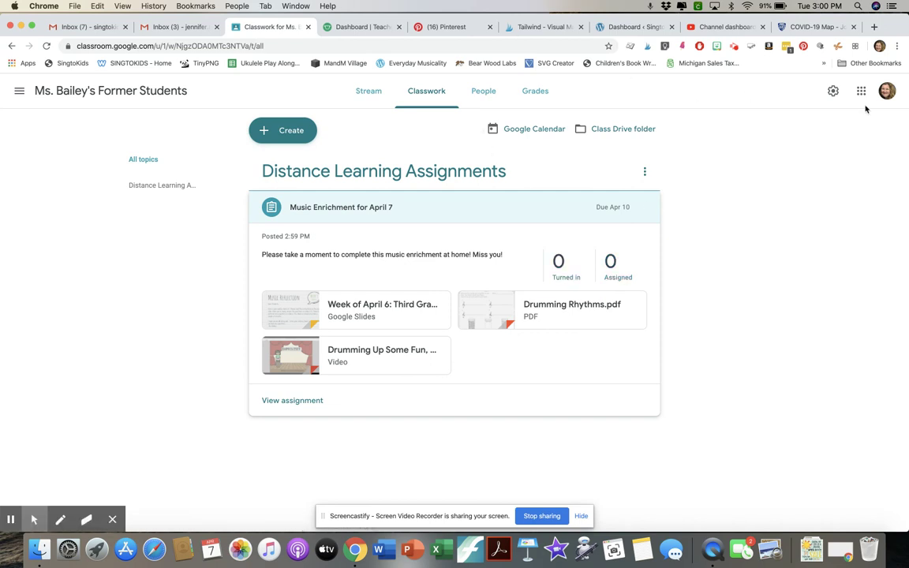
- Open the classwork of the last listed 3rd Grade Music class and examine its "Week of April 6" assignment
left_click(19, 90)
scroll(75, 325, "down", 3)
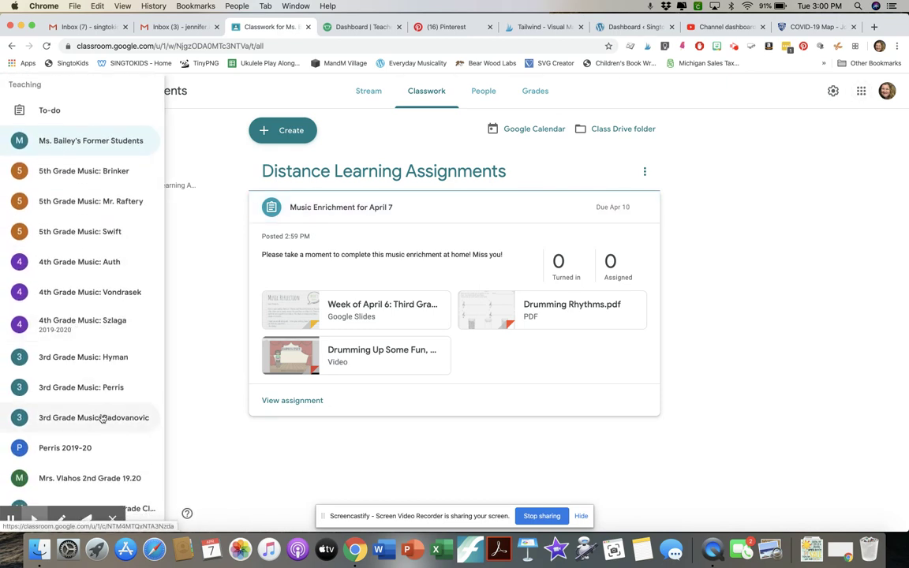
left_click(101, 418)
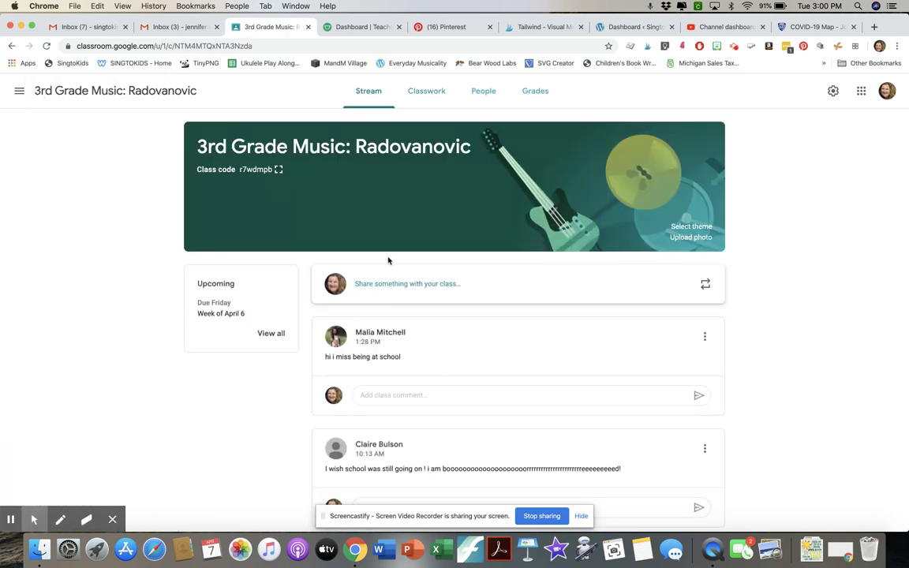
left_click(425, 90)
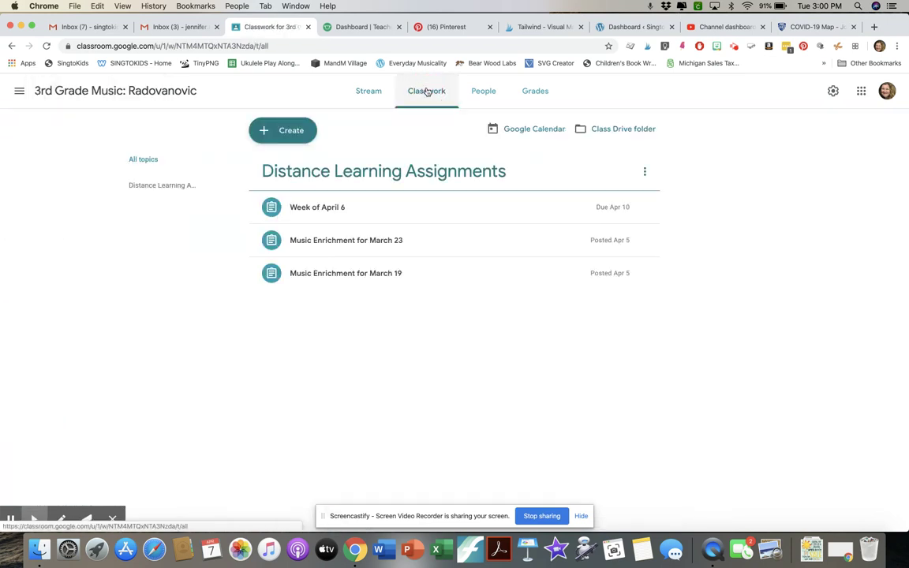
left_click(355, 210)
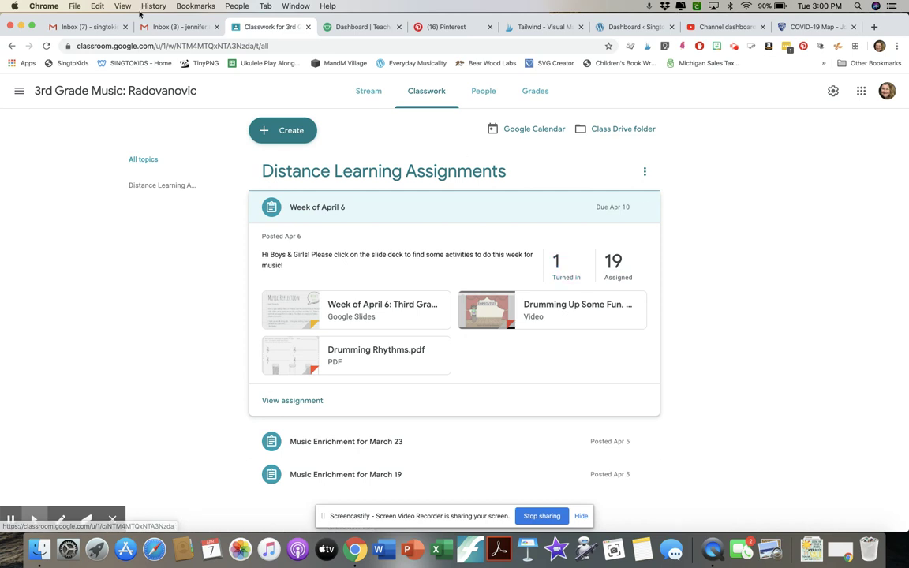
- Open the classwork of the first listed 4th Grade Music class and review how its assignments are organized by topic
left_click(19, 89)
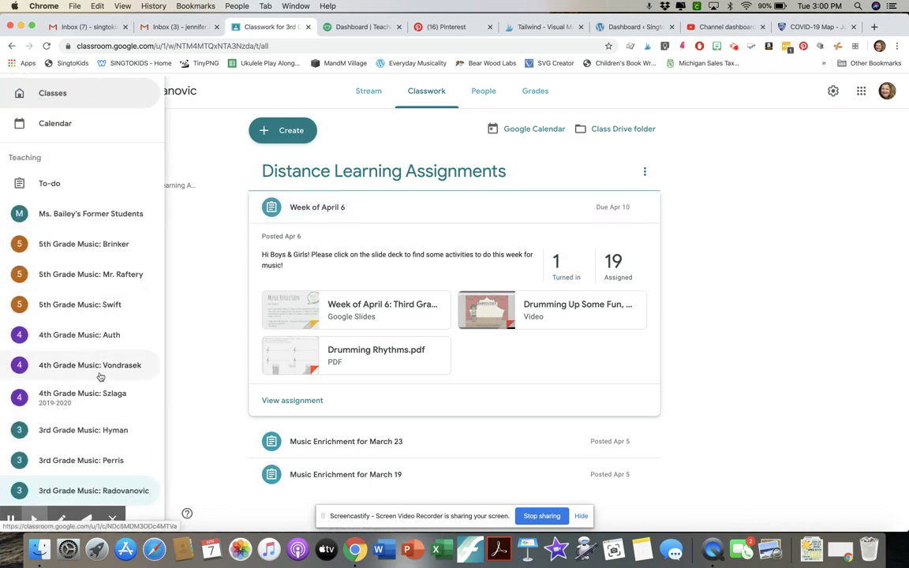
left_click(97, 335)
left_click(422, 92)
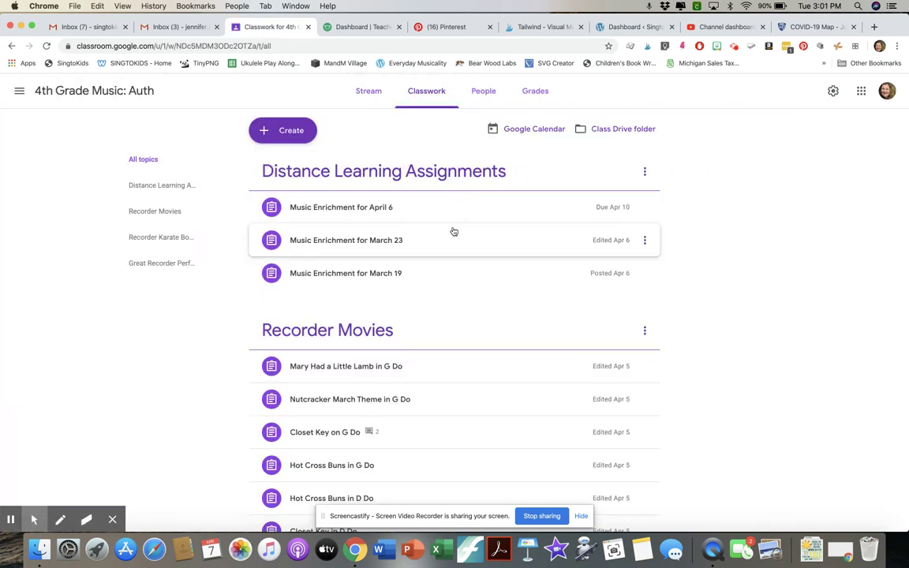
scroll(454, 231, "down", 4)
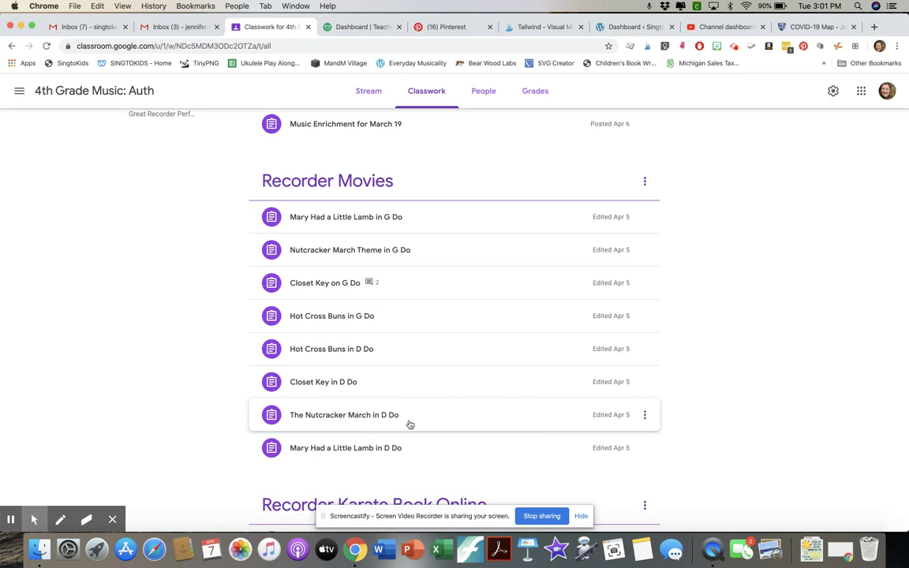
scroll(409, 429, "down", 5)
scroll(409, 424, "down", 3)
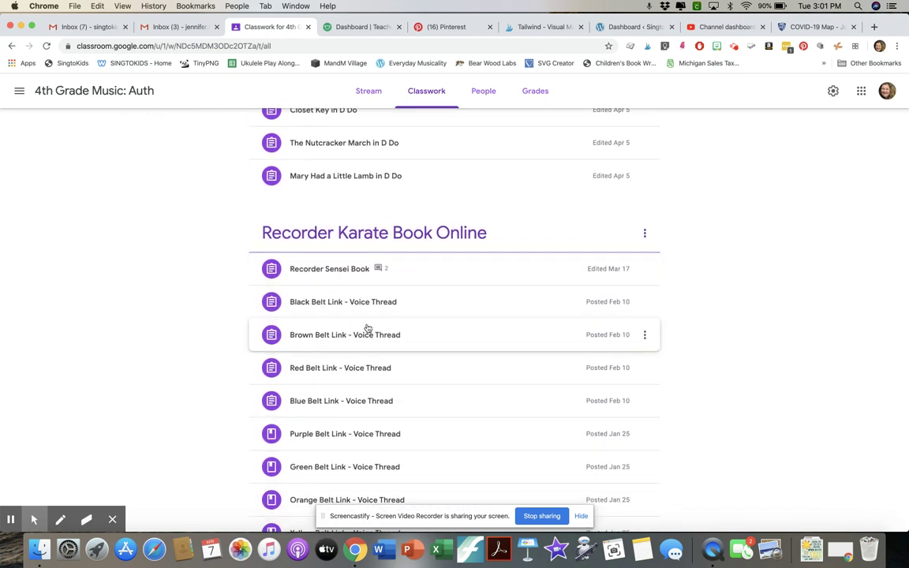
scroll(372, 361, "down", 1)
scroll(372, 361, "down", 5)
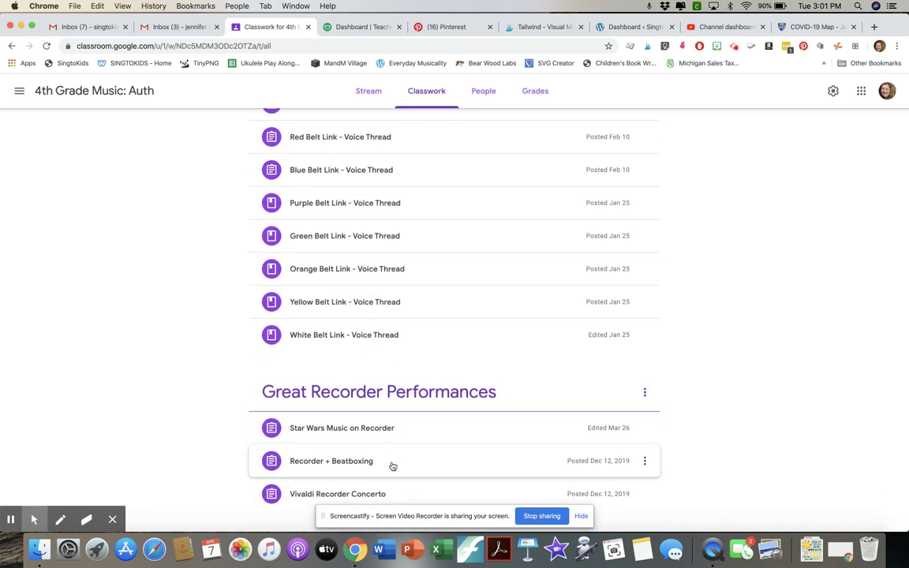
scroll(391, 462, "up", 10)
scroll(372, 303, "up", 3)
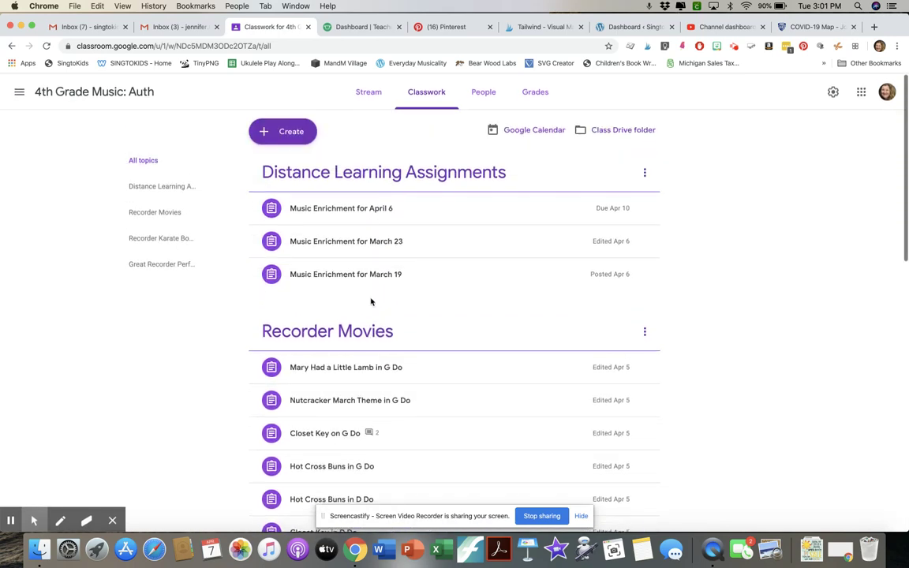